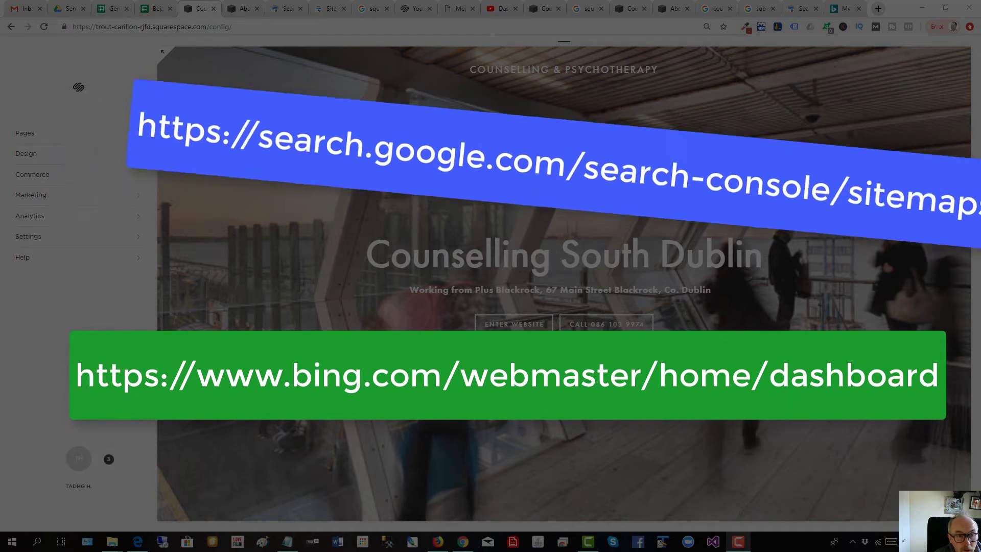
Preview the Search Console URL submission page and the Bing Webmaster My Sites page.
{"action": "left_click", "coordinate": [798, 10]}
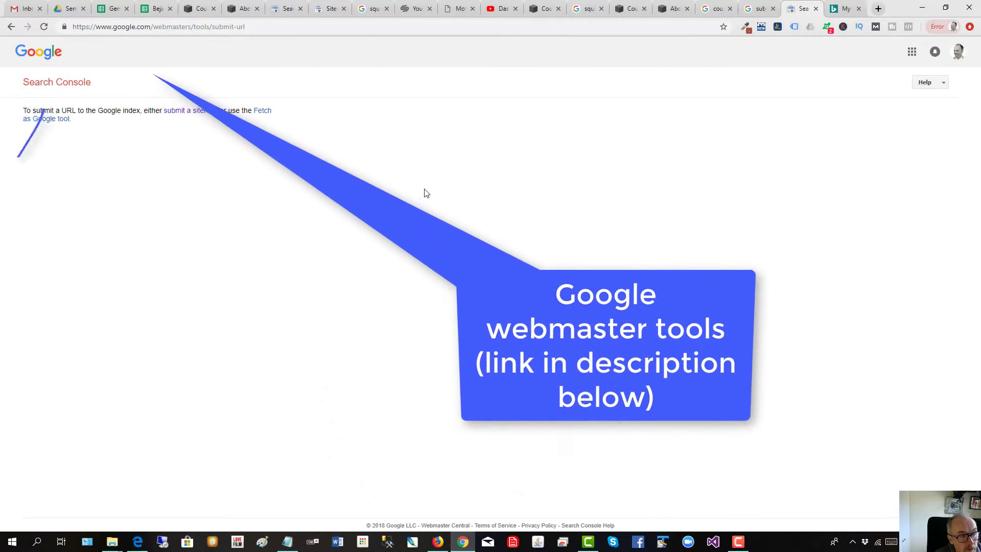
{"action": "left_click", "coordinate": [852, 12]}
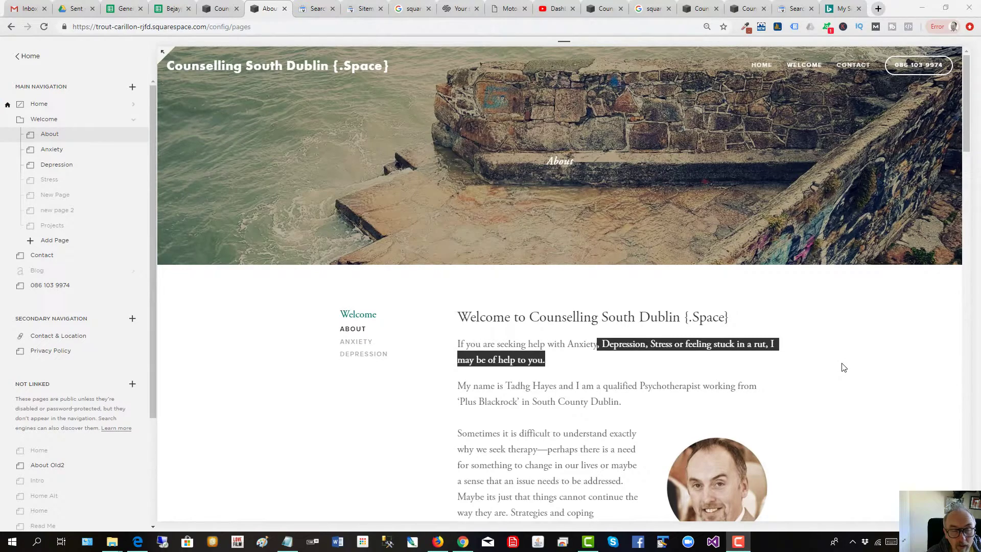
Load the live site's /sitemap.xml and scroll through its listed page URLs.
{"action": "left_click", "coordinate": [755, 16]}
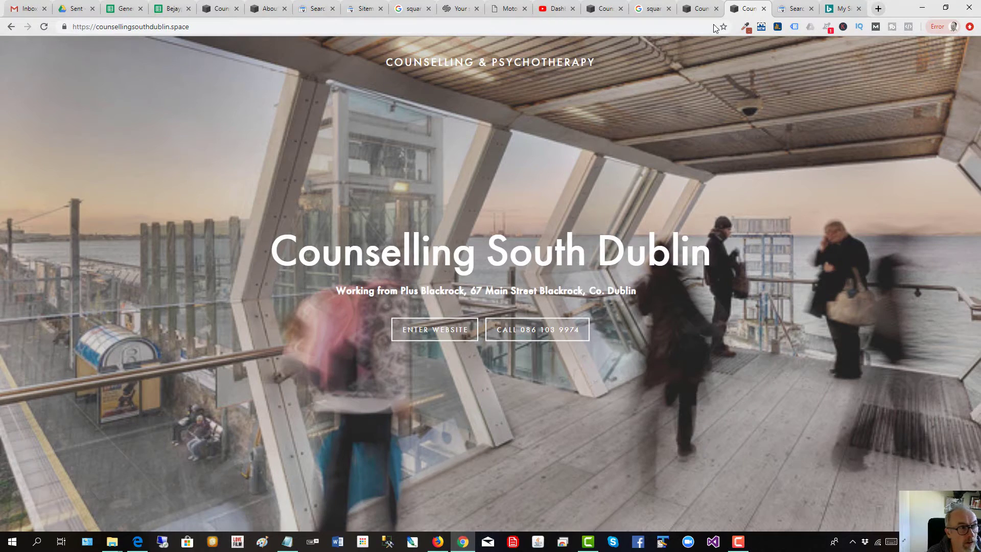
{"action": "left_click", "coordinate": [557, 28]}
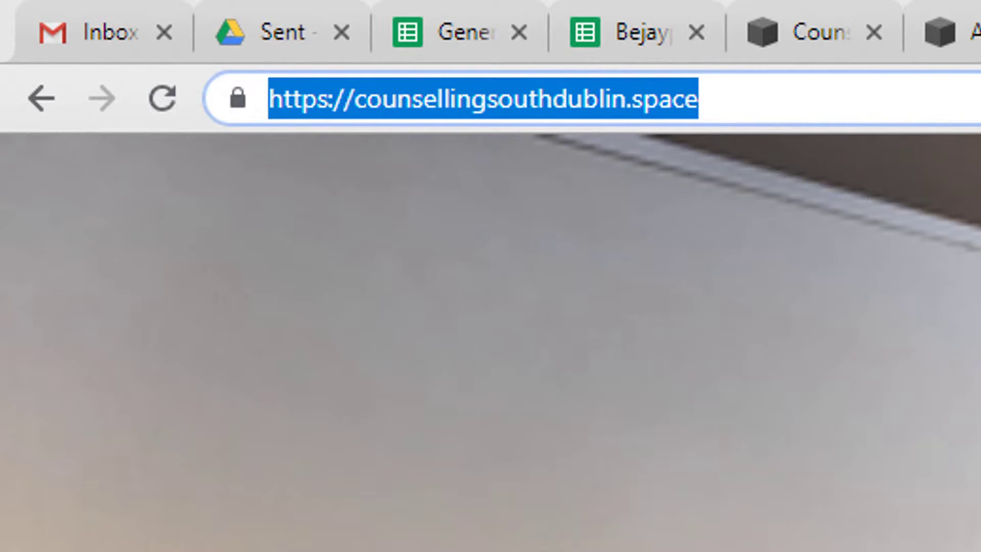
{"action": "left_click", "coordinate": [558, 28]}
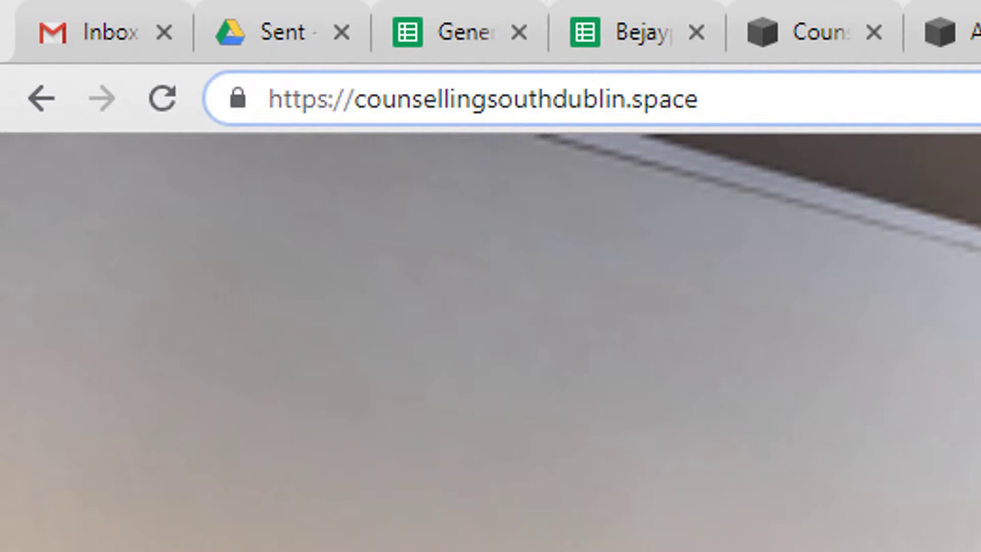
{"action": "type", "text": "/"}
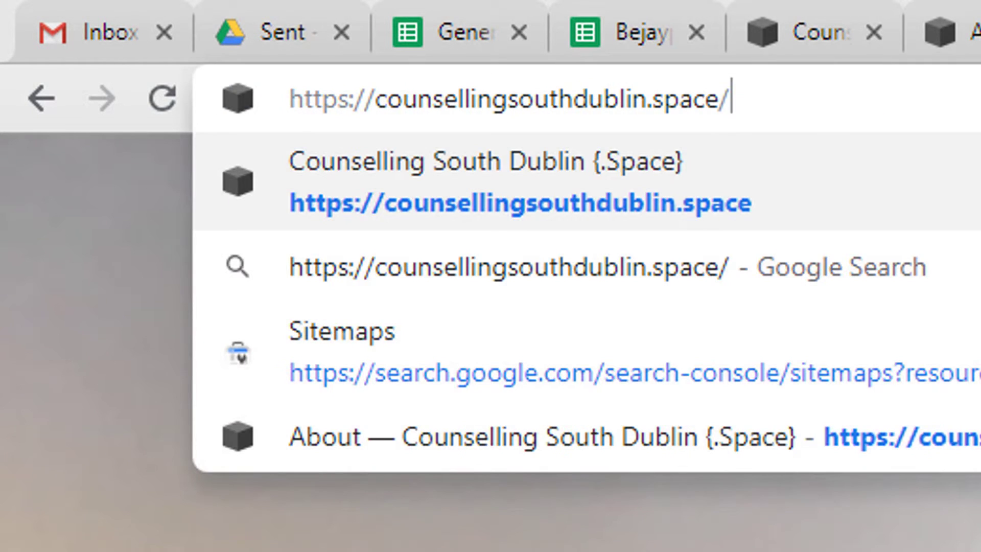
{"action": "type", "text": "sit"}
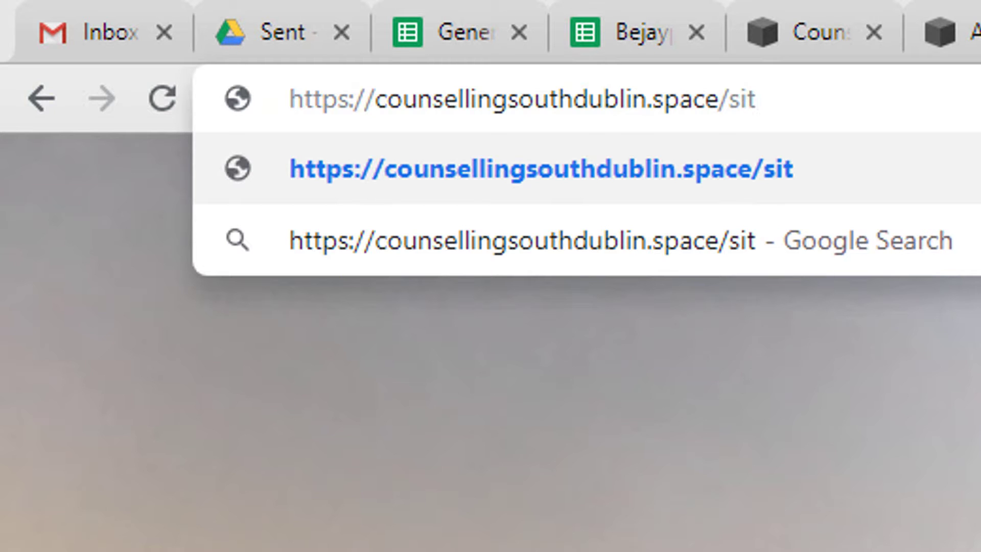
{"action": "type", "text": "emap."}
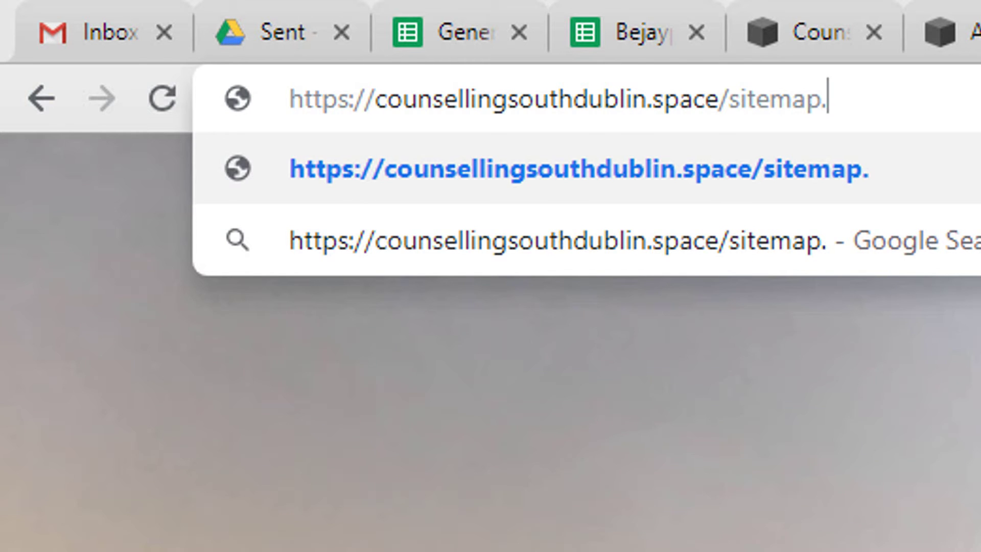
{"action": "type", "text": "xml"}
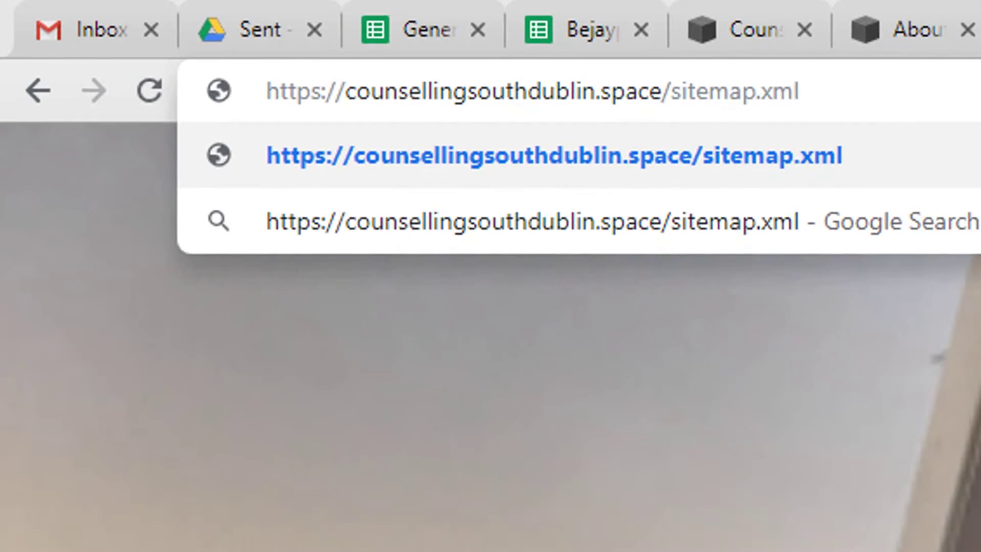
{"action": "key", "text": "Return"}
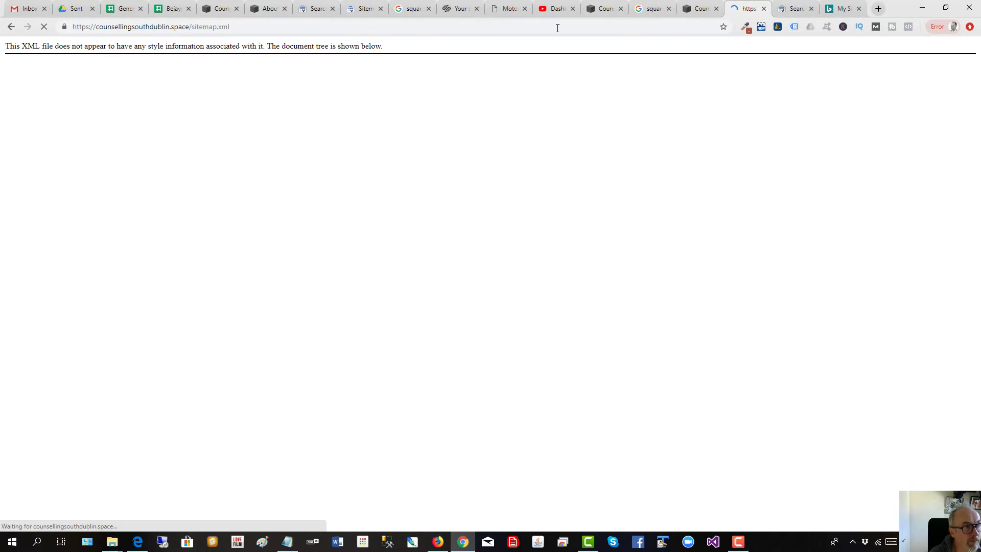
{"action": "left_click_drag", "start_coordinate": [977, 179], "coordinate": [973, 133]}
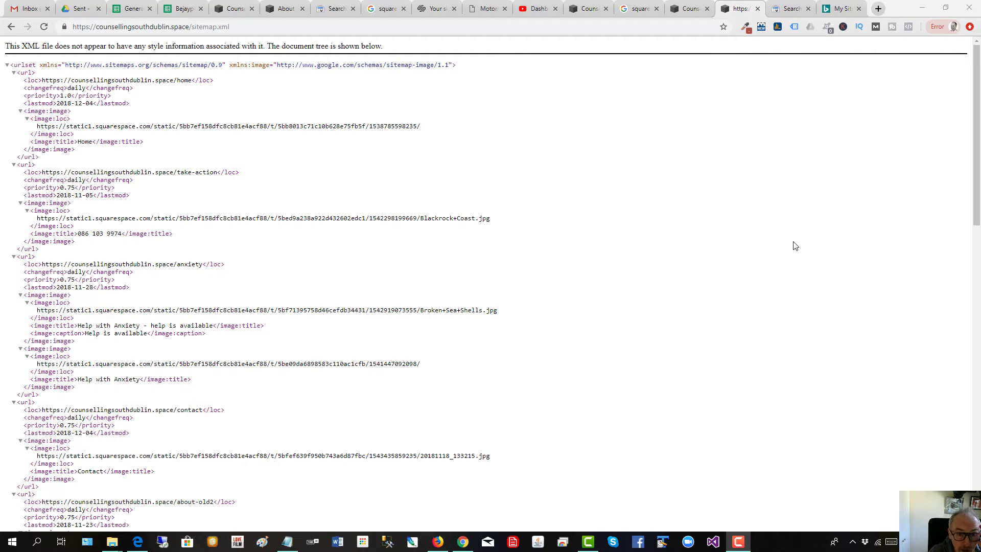
Follow the 'submit a sitemap' help article from the submit-URL page to the Sitemaps tool.
{"action": "left_click", "coordinate": [797, 11]}
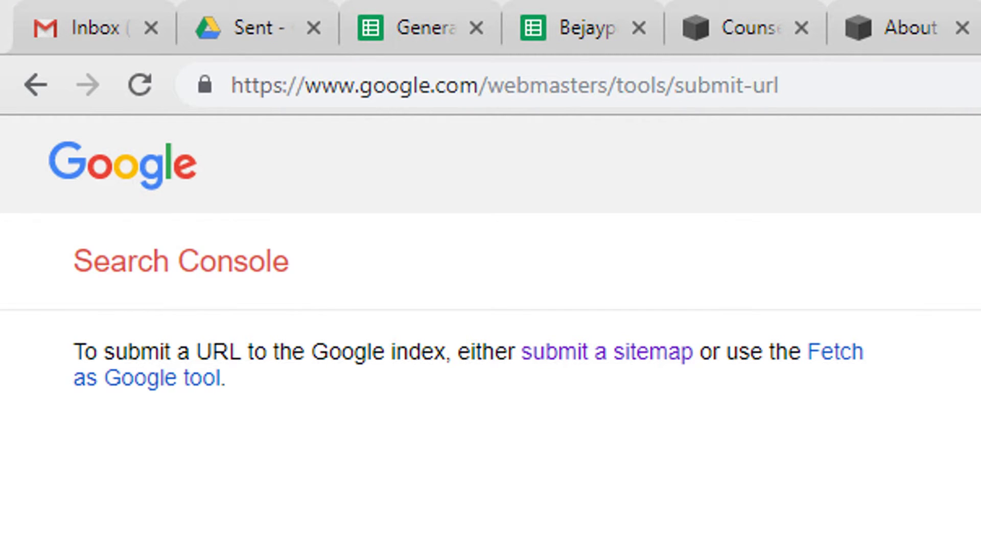
{"action": "left_click", "coordinate": [593, 353]}
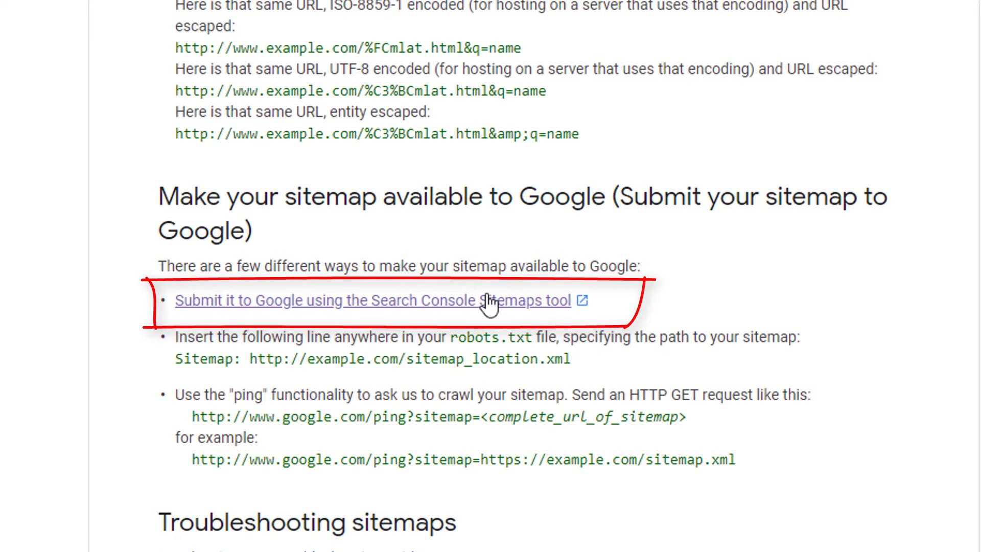
{"action": "left_click", "coordinate": [489, 301]}
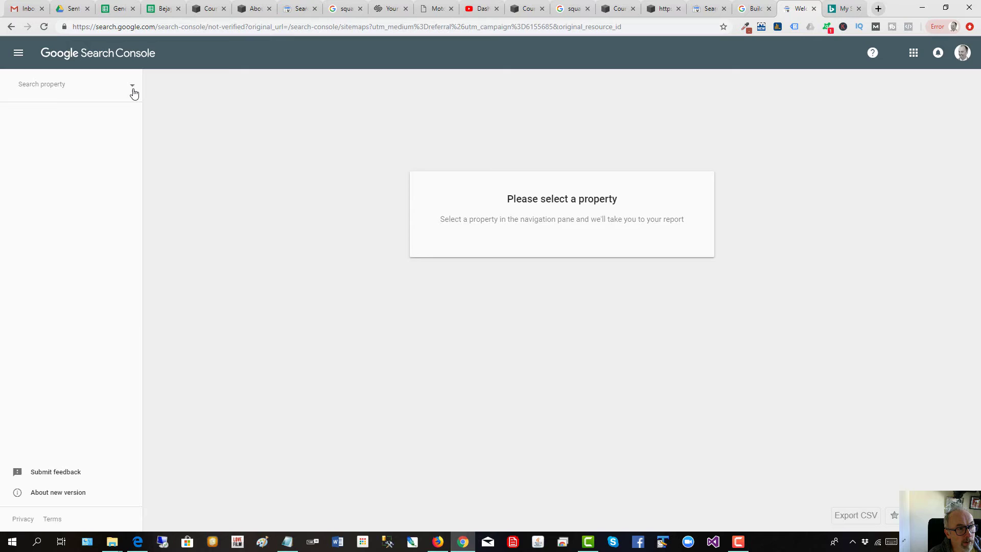
Choose the counsellingsouthdublin.space property and submit sitemap.xml as a new sitemap.
{"action": "left_click", "coordinate": [133, 86]}
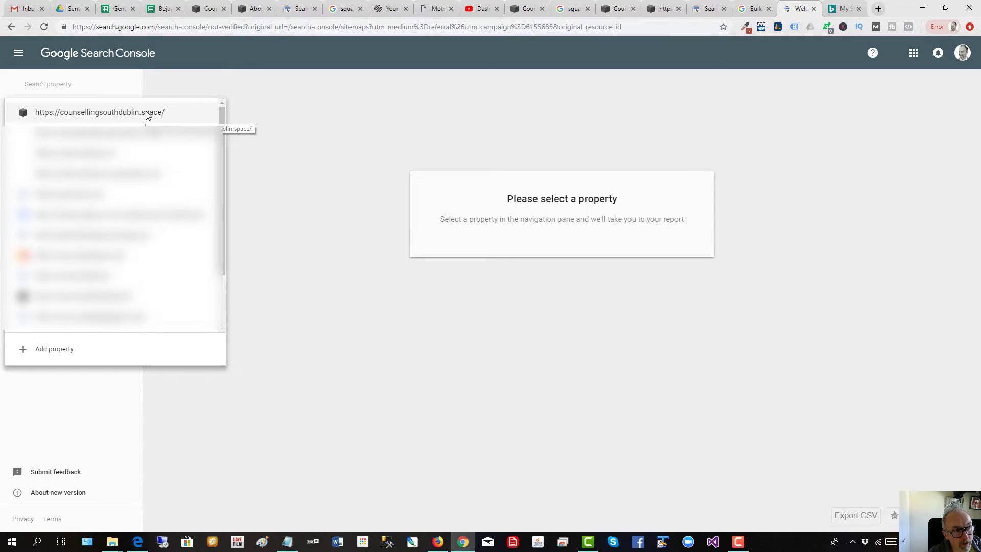
{"action": "left_click", "coordinate": [146, 112]}
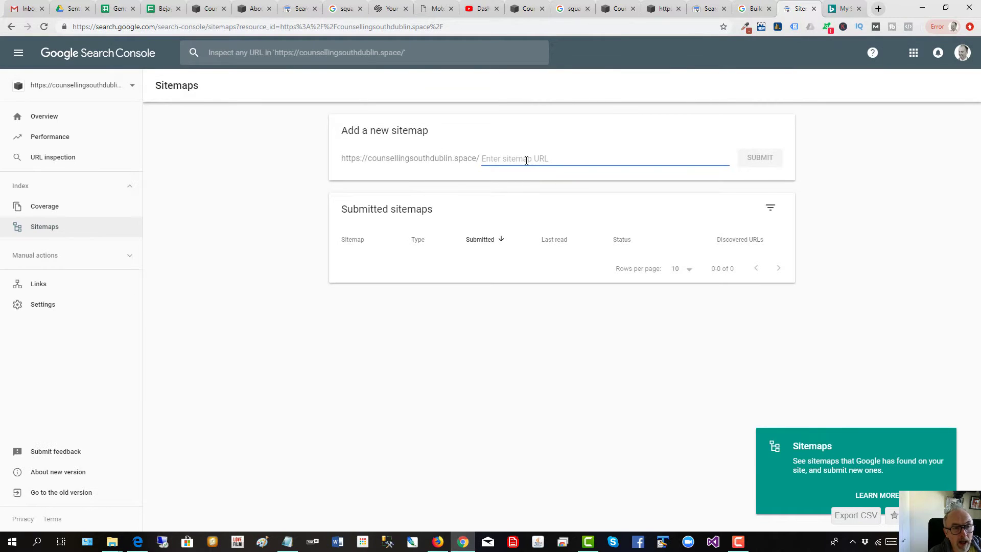
{"action": "type", "text": "sitemap.xml"}
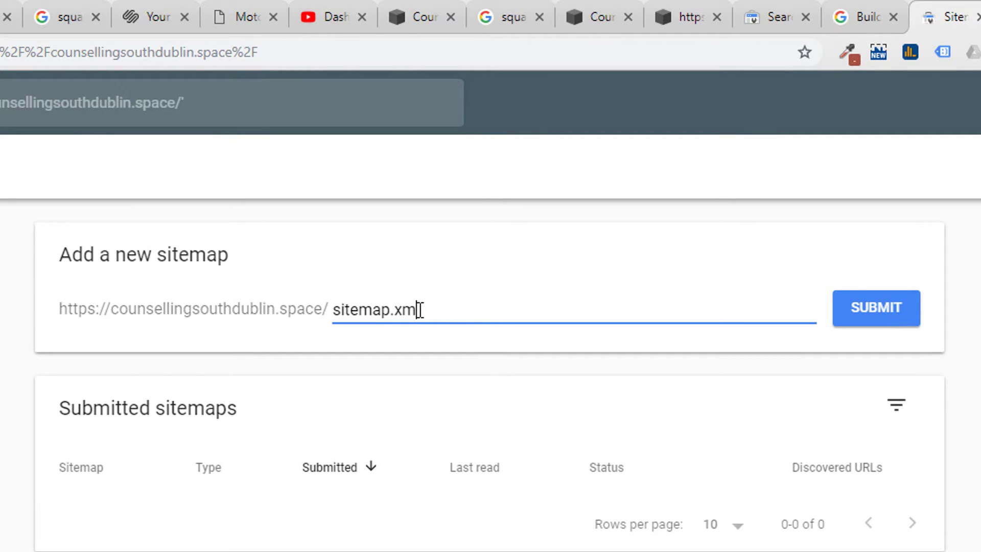
{"action": "left_click", "coordinate": [900, 331]}
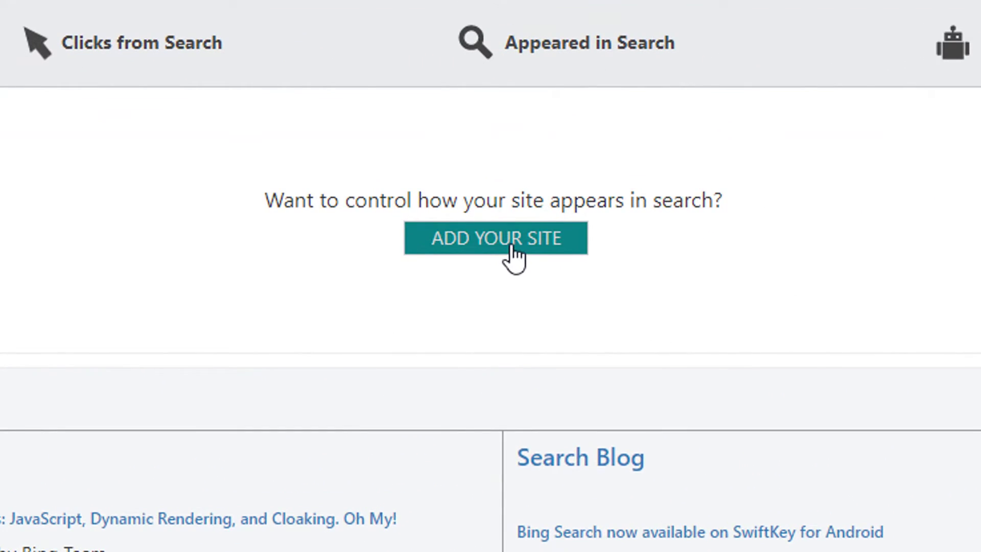
Add counsellingsouthdublin.space with its sitemap.xml and About Me details to Bing, then save.
{"action": "left_click", "coordinate": [512, 250]}
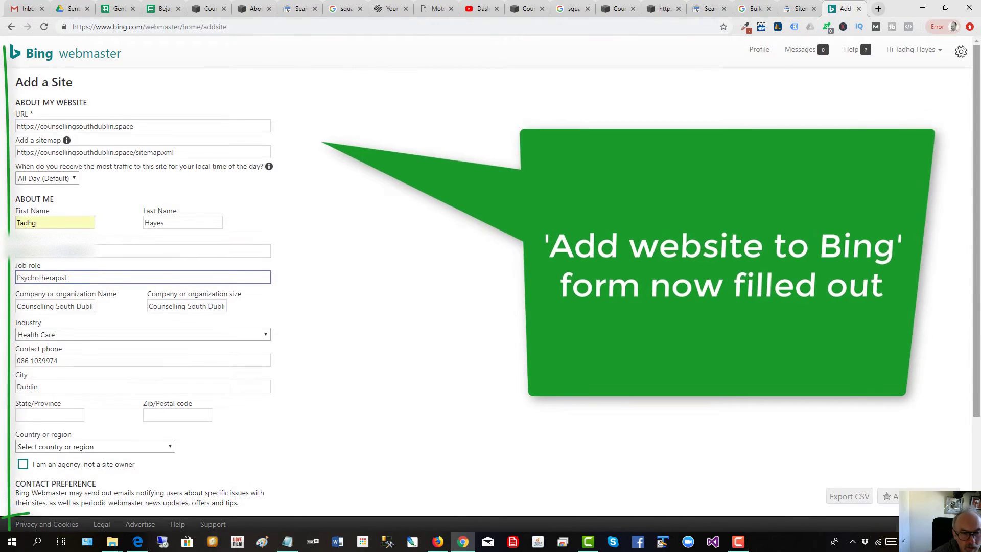
{"action": "scroll", "coordinate": [254, 453], "scroll_direction": "down", "scroll_amount": 3}
{"action": "left_click", "coordinate": [251, 492]}
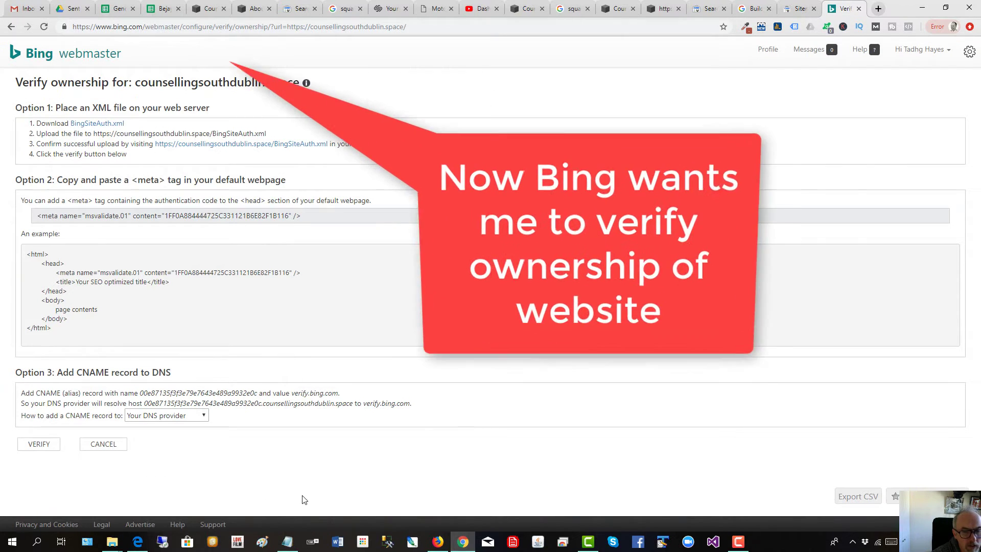
{"action": "left_click", "coordinate": [738, 542]}
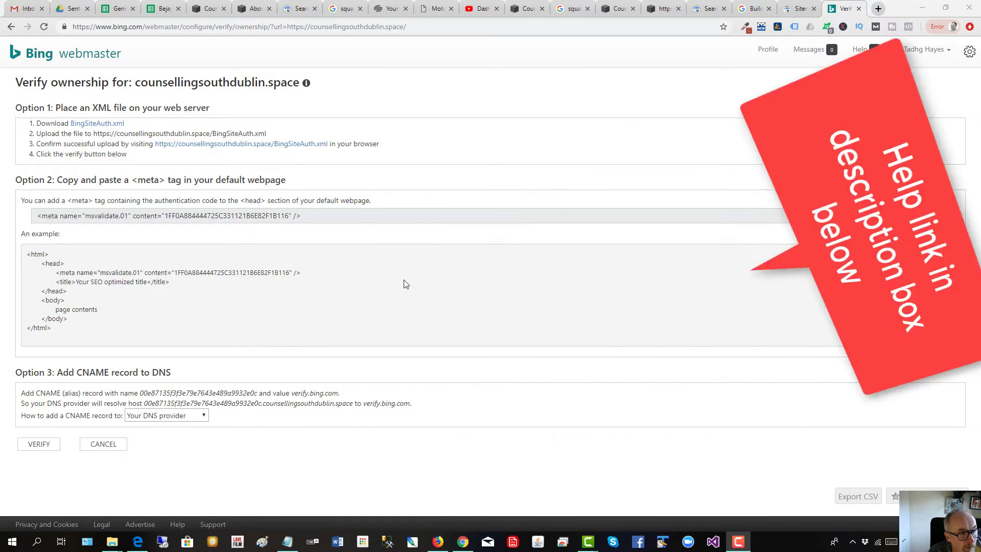
Under Settings > Domains > Advanced Settings, start a new CNAME custom record, then view Bing's CNAME instructions.
{"action": "left_click", "coordinate": [206, 9]}
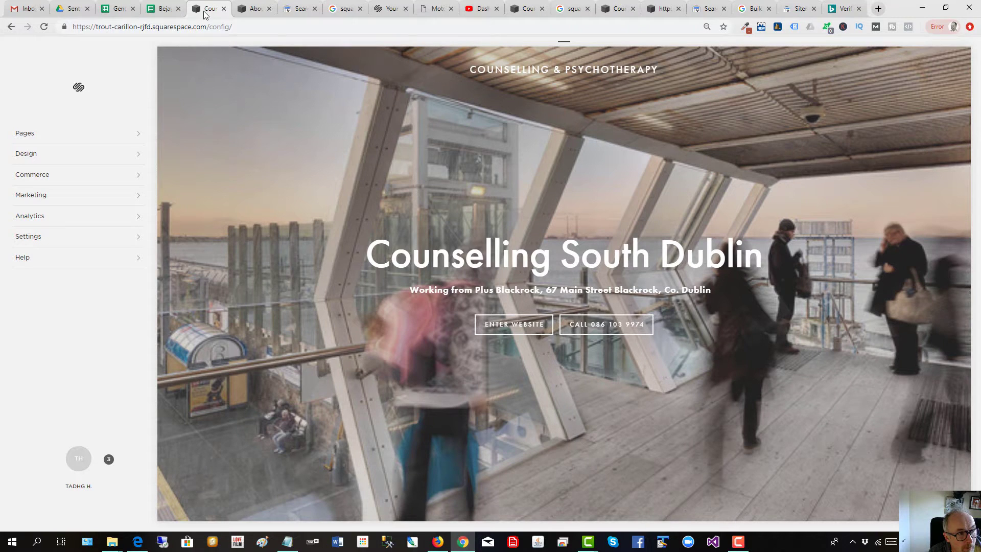
{"action": "left_click", "coordinate": [97, 239]}
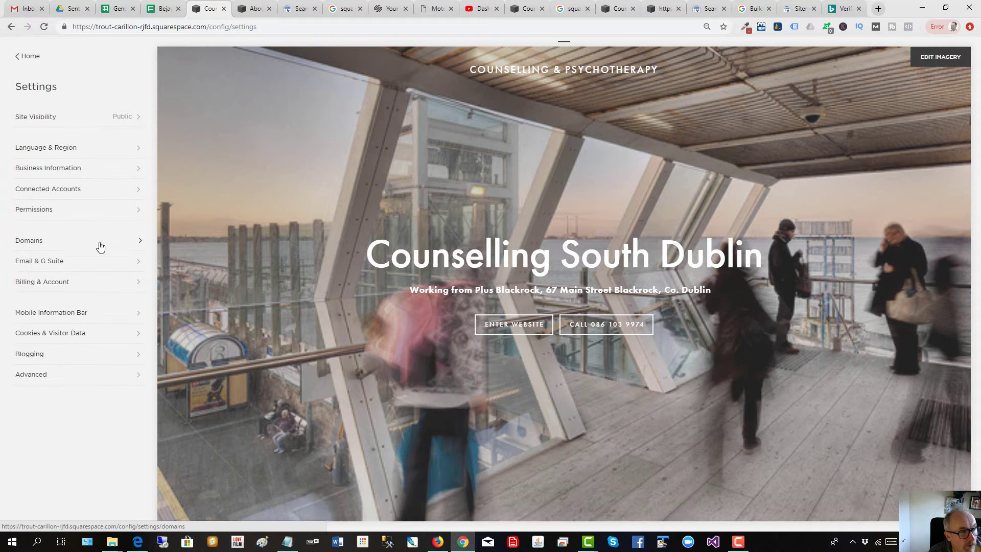
{"action": "left_click", "coordinate": [98, 241]}
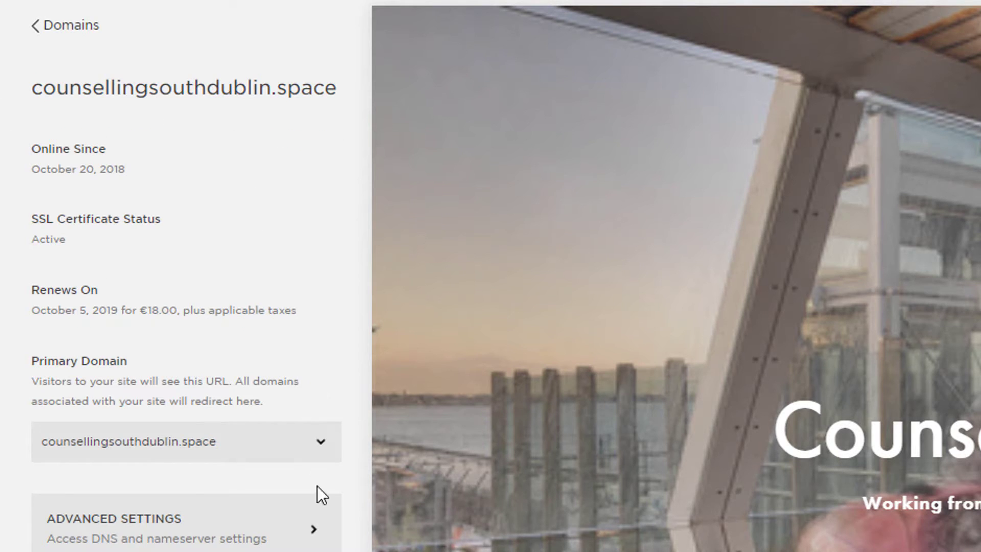
{"action": "left_click", "coordinate": [315, 535]}
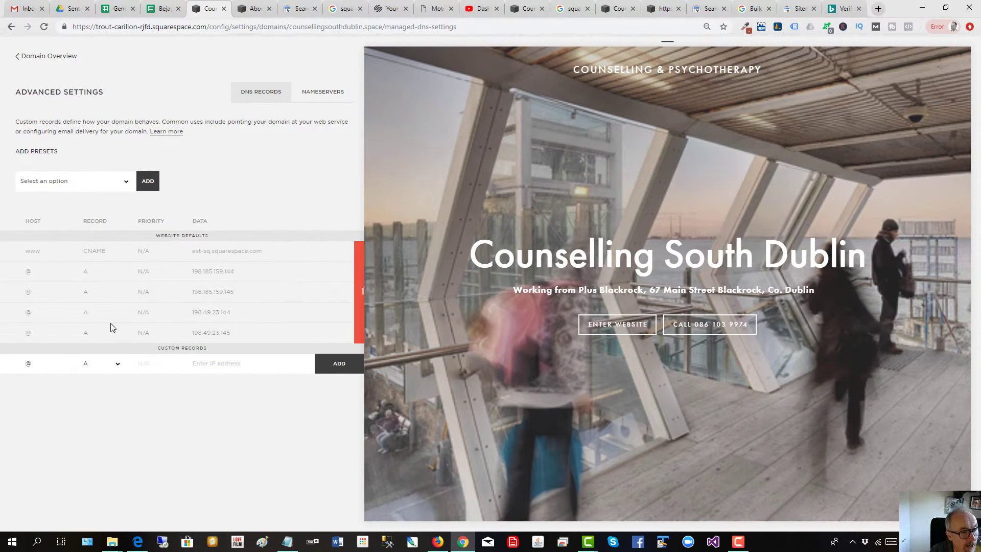
{"action": "left_click", "coordinate": [117, 364]}
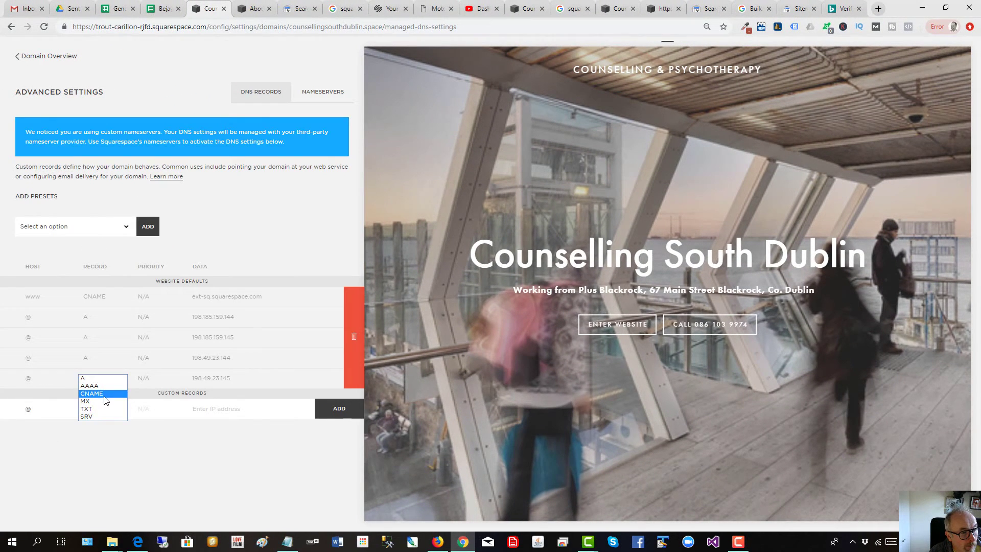
{"action": "left_click", "coordinate": [106, 397]}
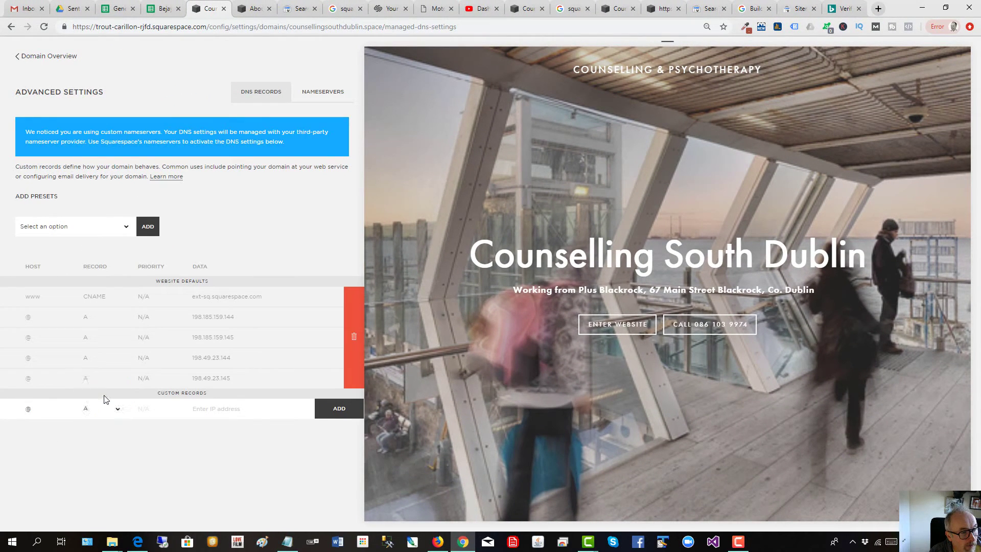
{"action": "left_click", "coordinate": [850, 10]}
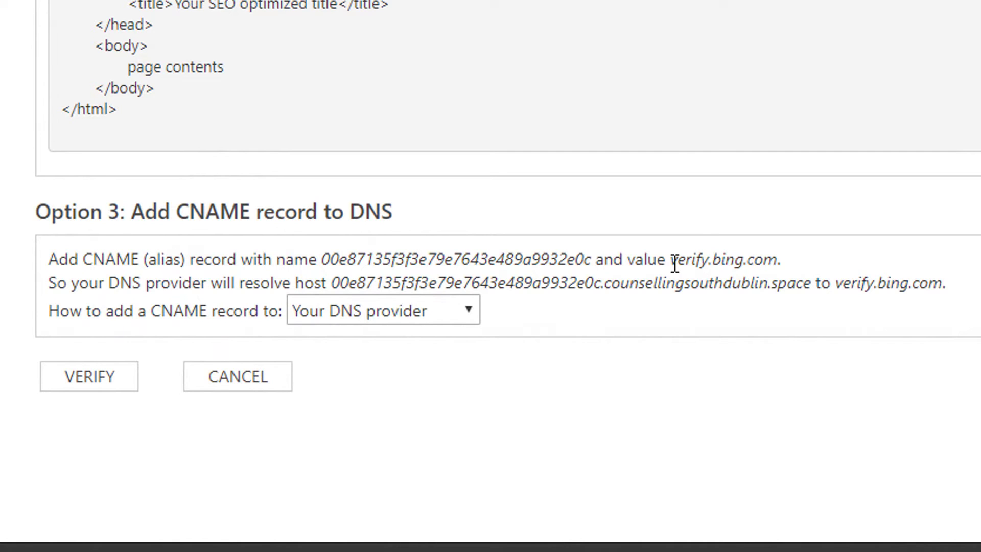
Copy verify.bing.com and Bing's CNAME host name into the Squarespace record's Data and Host fields, then add it.
{"action": "left_click_drag", "start_coordinate": [674, 264], "coordinate": [746, 252]}
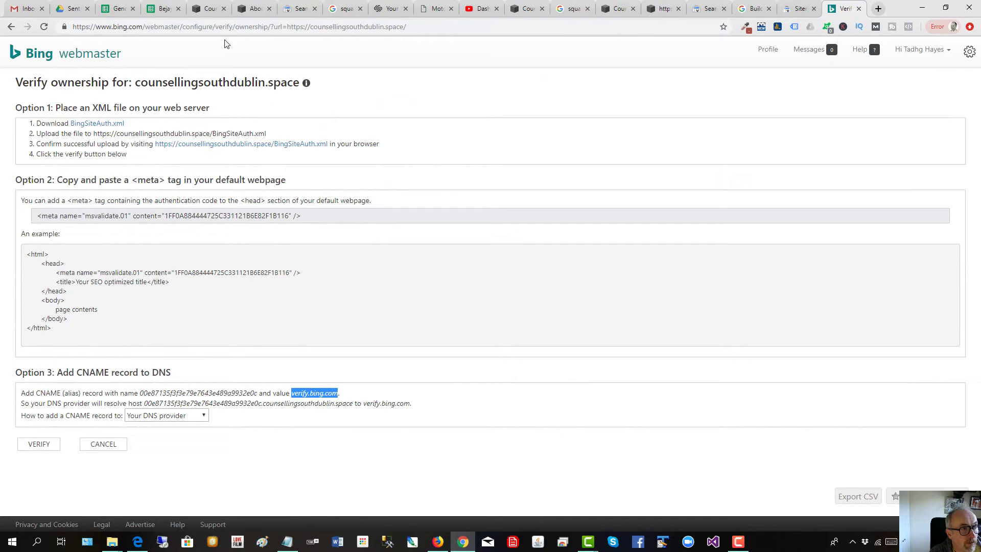
{"action": "left_click", "coordinate": [207, 14]}
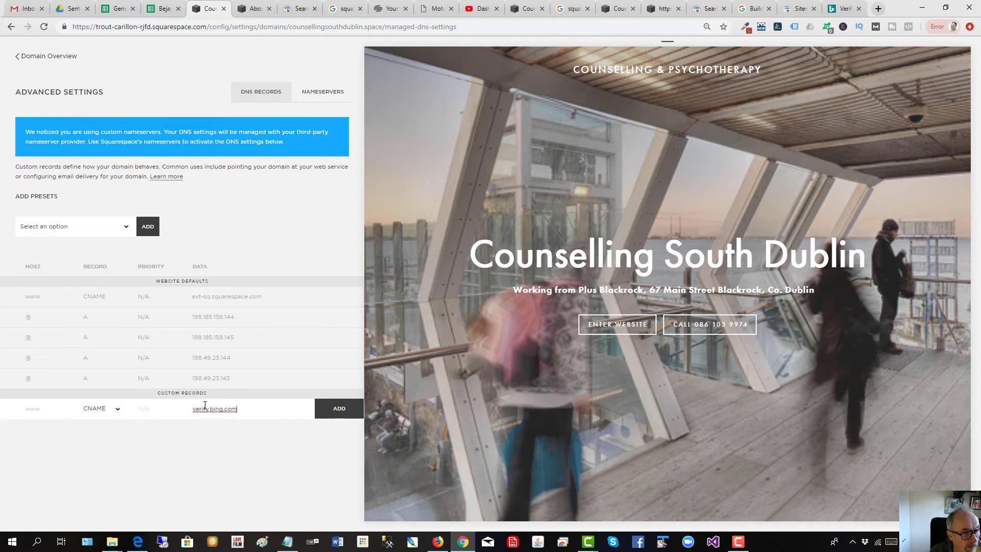
{"action": "left_click", "coordinate": [848, 11]}
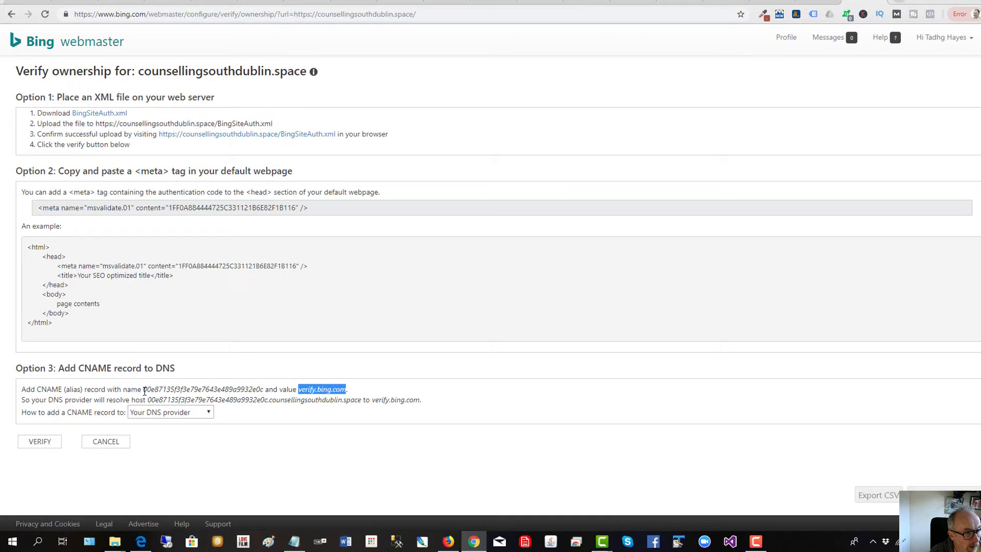
{"action": "left_click_drag", "start_coordinate": [144, 390], "coordinate": [268, 389]}
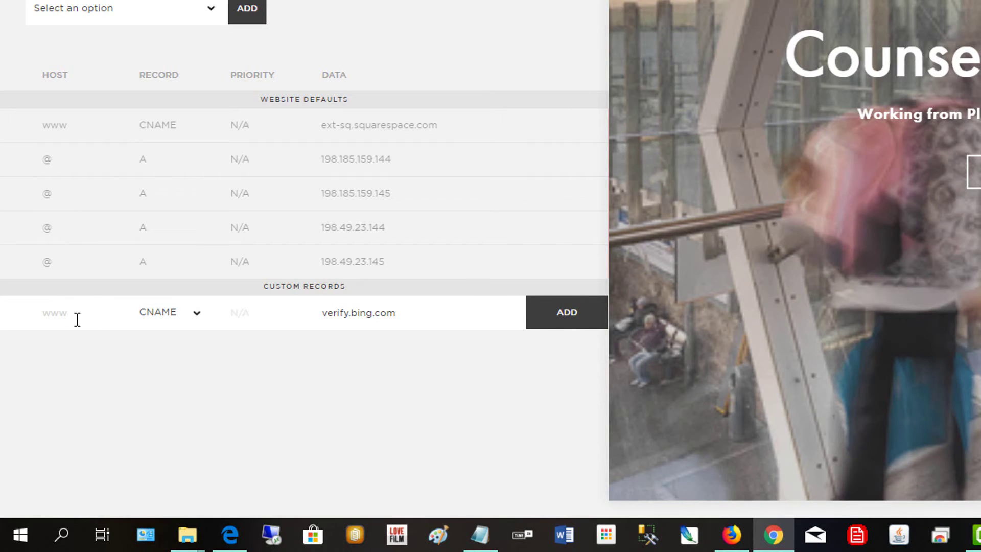
{"action": "type", "text": "00e87135f3f3e79e7643e489a9932e0c"}
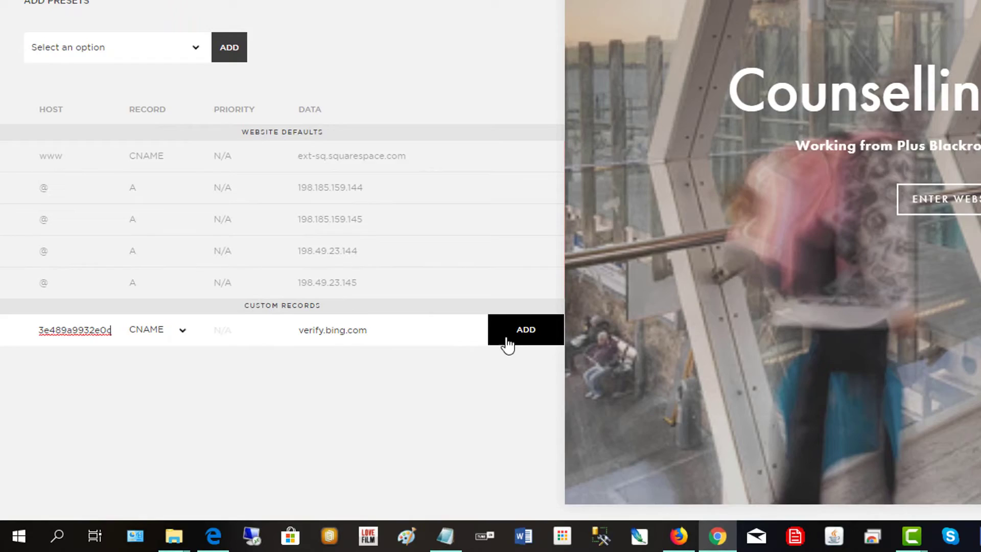
{"action": "left_click", "coordinate": [562, 312]}
{"action": "left_click", "coordinate": [321, 401]}
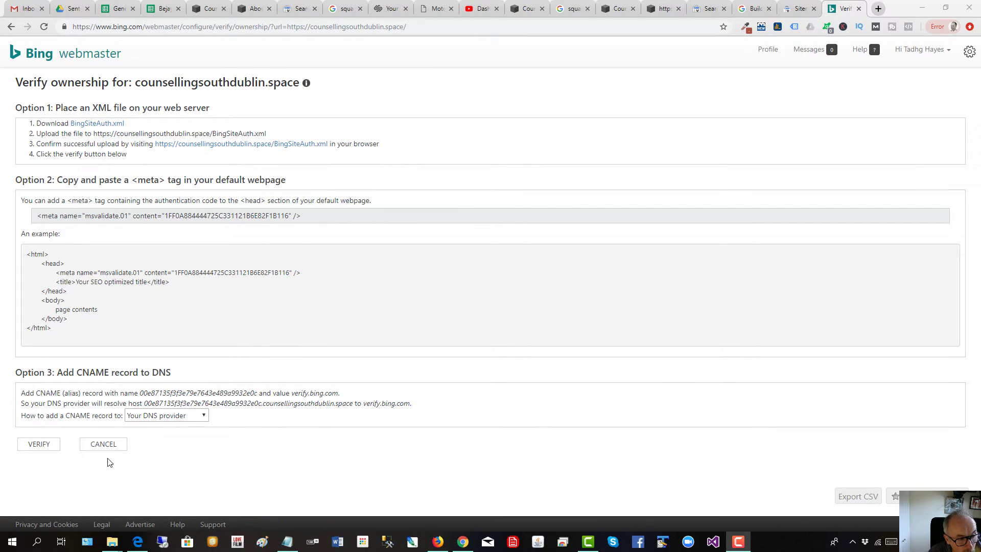
Attempt Bing ownership verification and highlight the CNAME not-detected error.
{"action": "left_click", "coordinate": [31, 448]}
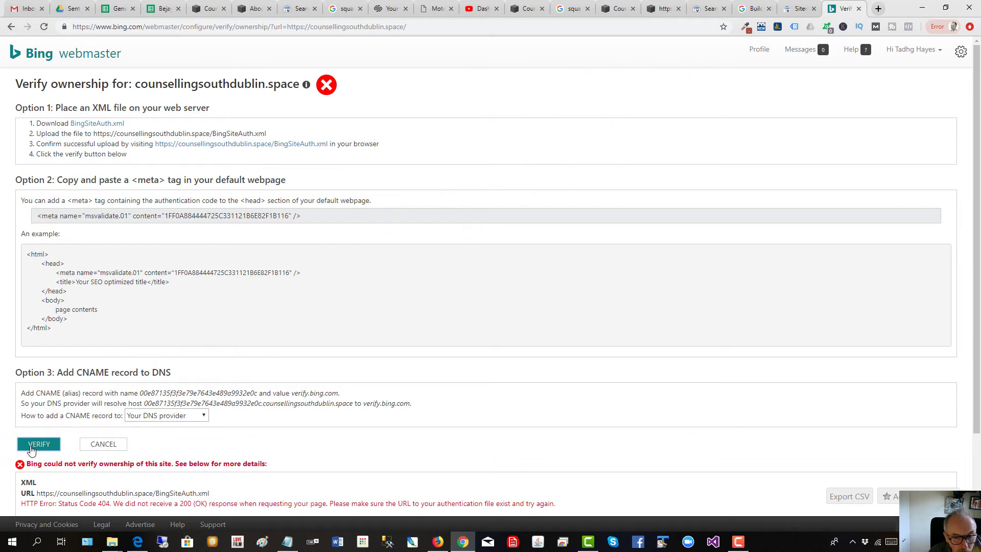
{"action": "left_click", "coordinate": [738, 542]}
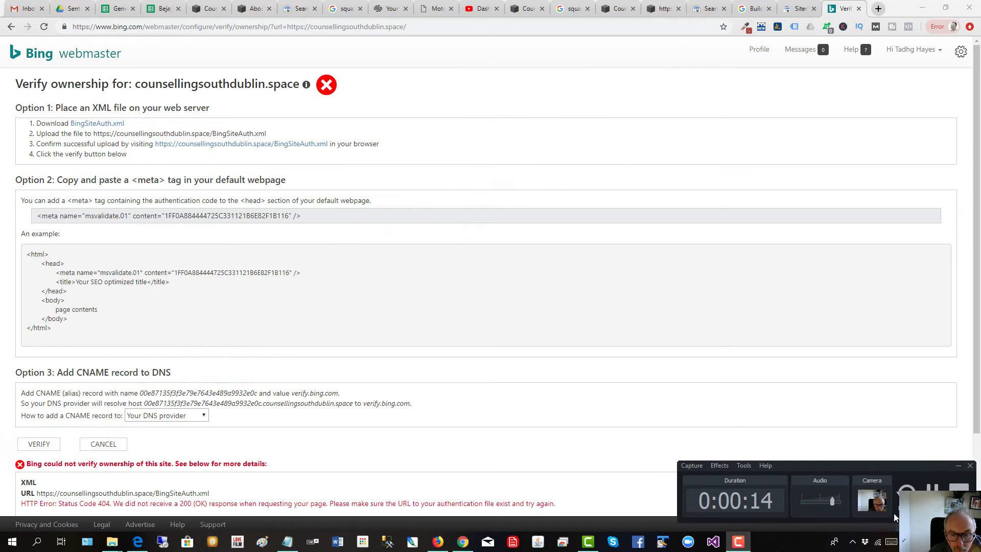
{"action": "left_click", "coordinate": [738, 541]}
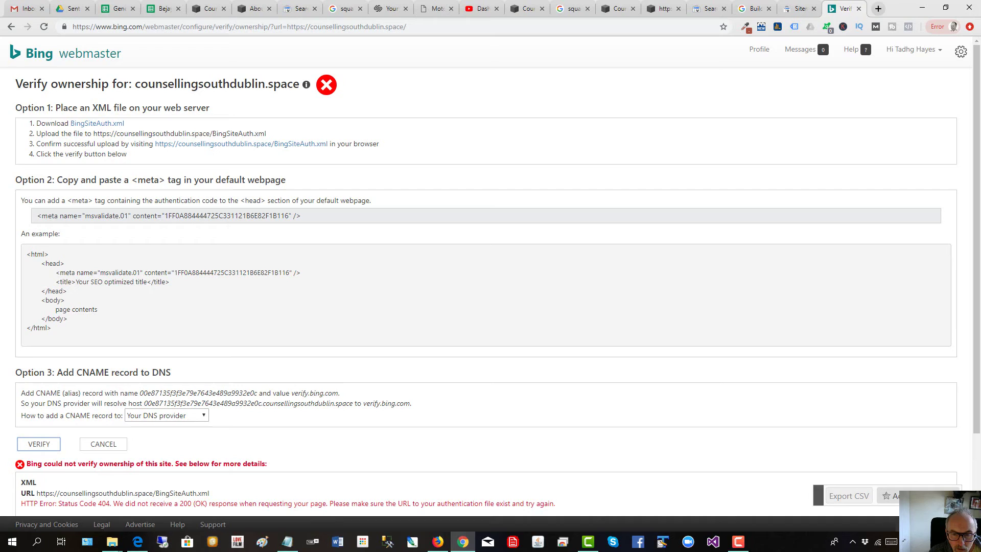
{"action": "scroll", "coordinate": [977, 332], "scroll_direction": "down", "scroll_amount": 4}
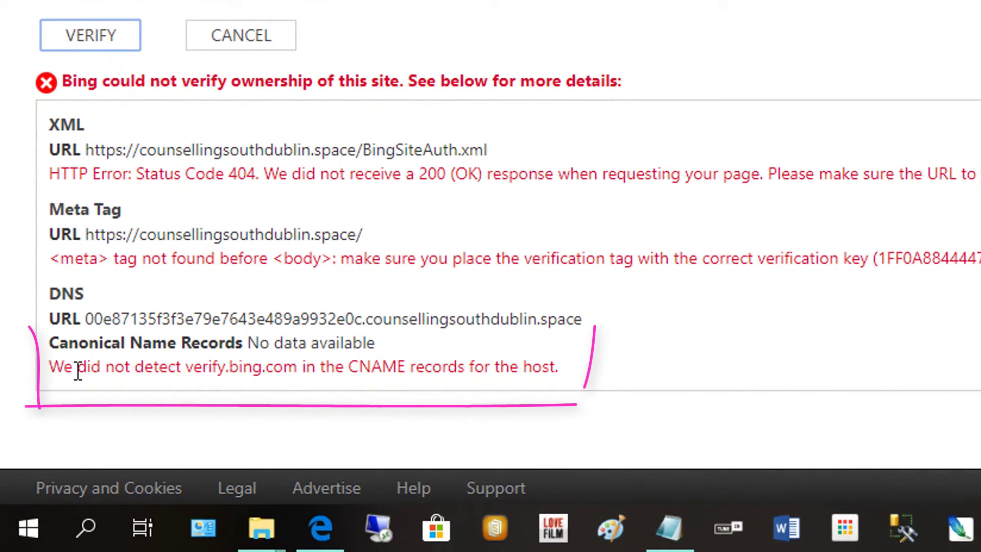
{"action": "mouse_move", "coordinate": [78, 366]}
{"action": "left_mouse_down"}
{"action": "mouse_move", "coordinate": [289, 378]}
{"action": "mouse_move", "coordinate": [490, 353]}
{"action": "mouse_move", "coordinate": [591, 371]}
{"action": "left_mouse_up"}
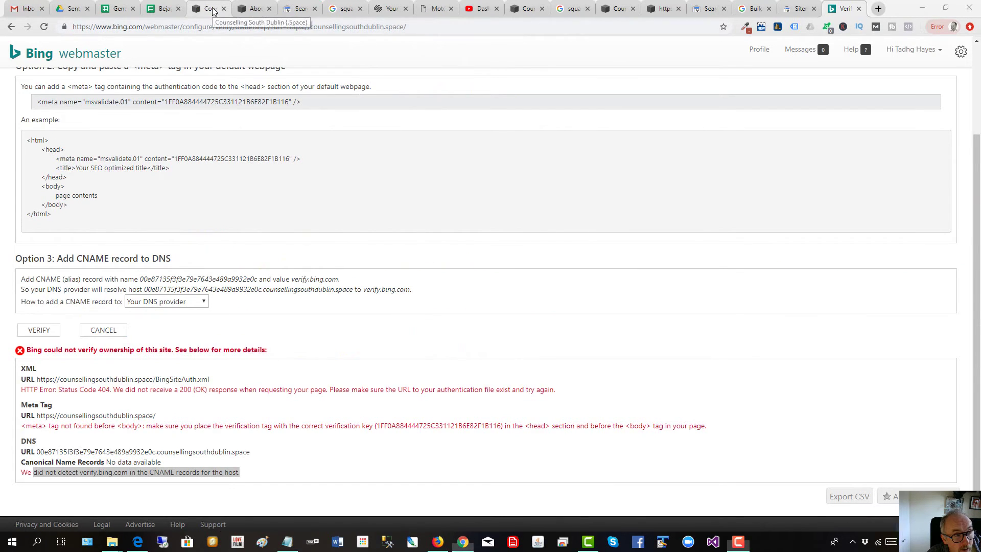
Save the Squarespace DNS settings holding the new verify.bing.com CNAME record.
{"action": "left_click", "coordinate": [214, 11]}
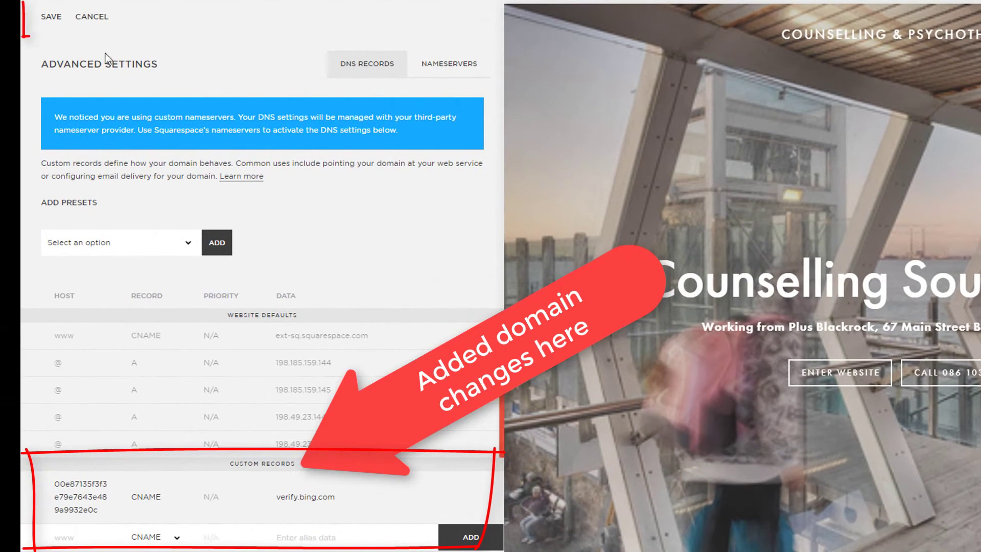
{"action": "left_click", "coordinate": [50, 18]}
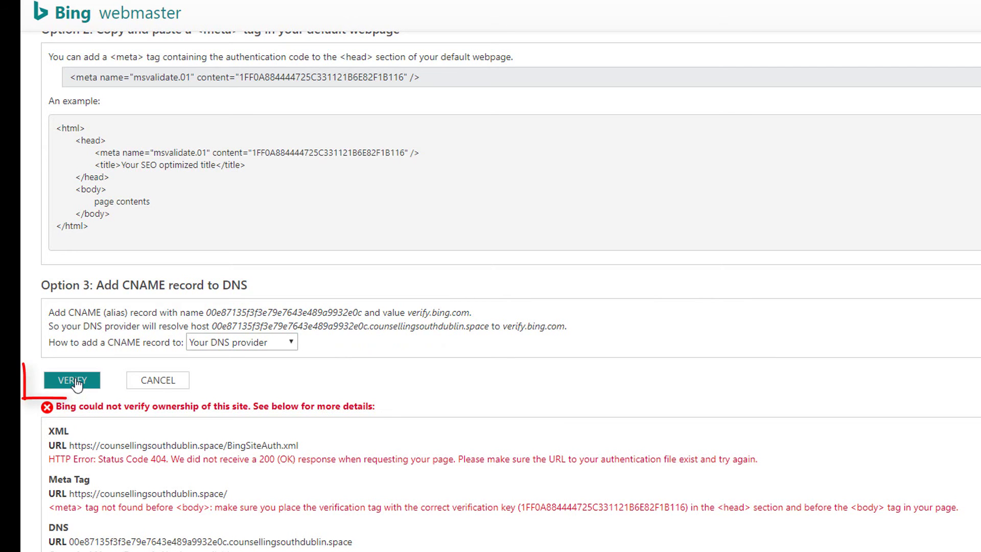
Retry Bing verification and check sitemap.xml's status on the counsellingsouthdublin.space dashboard.
{"action": "left_click", "coordinate": [80, 384]}
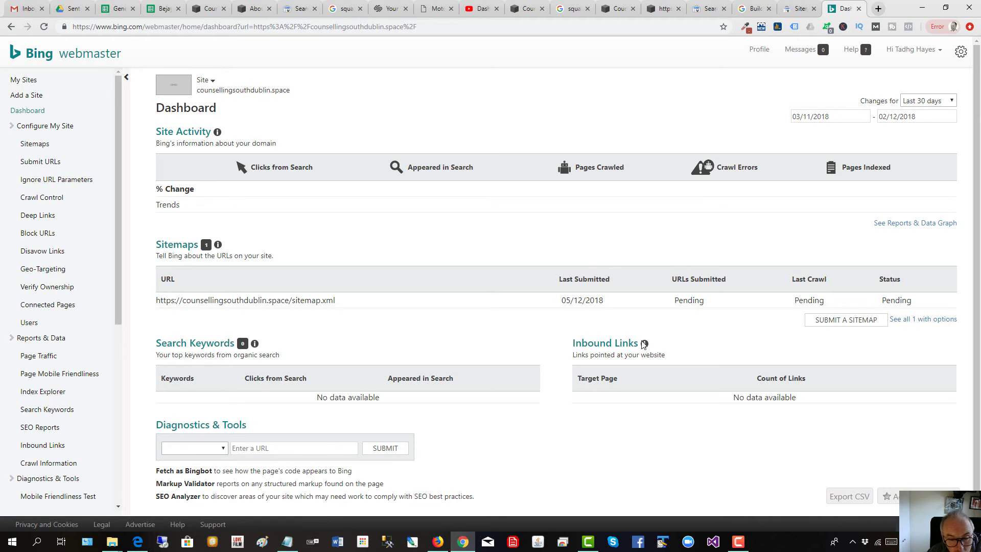
{"action": "left_click", "coordinate": [745, 545]}
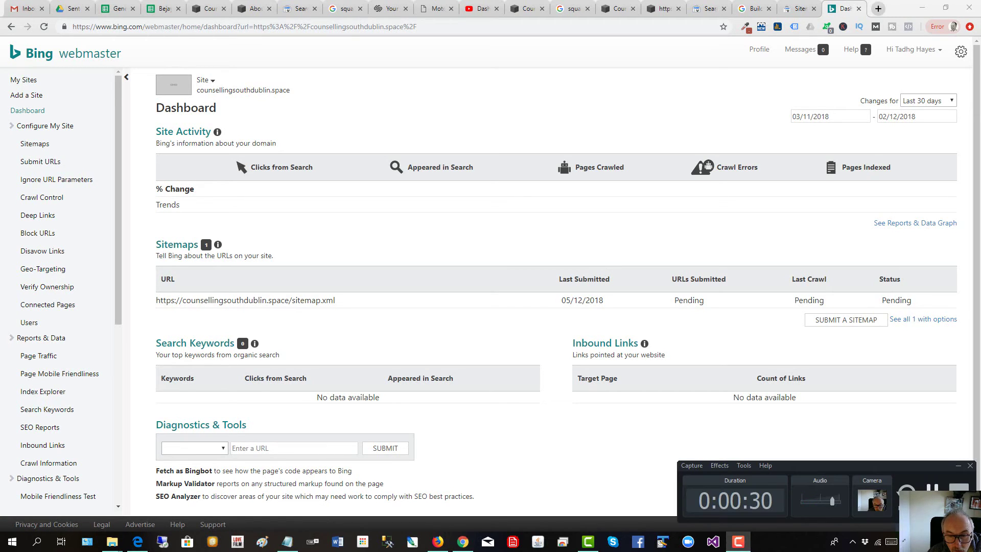
{"action": "left_click", "coordinate": [700, 327]}
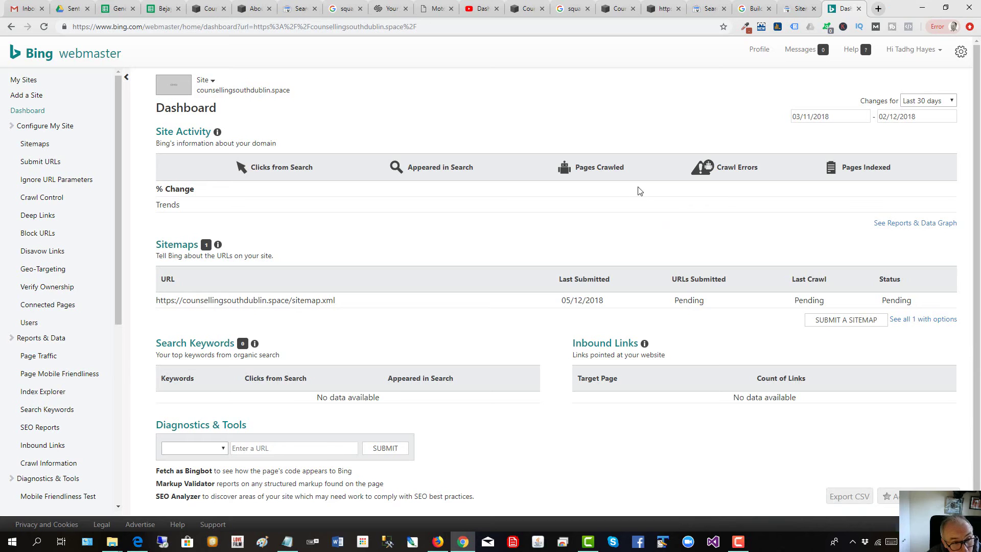